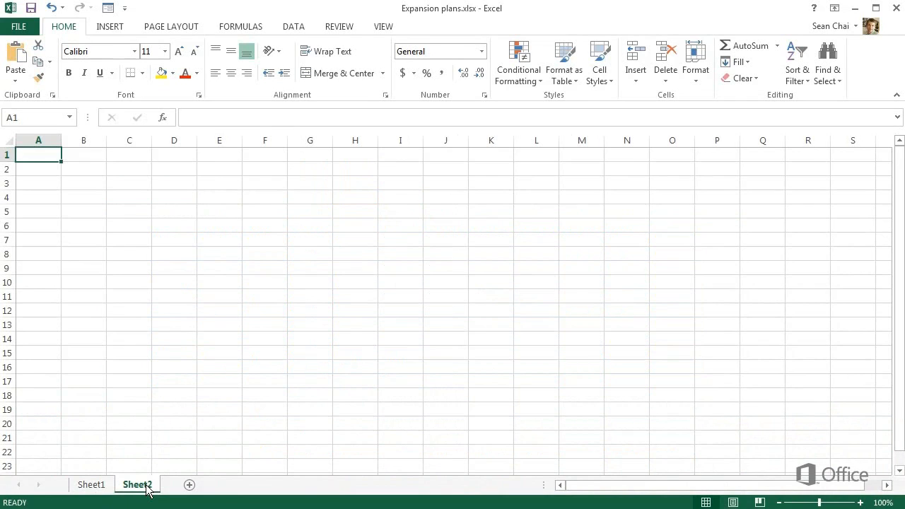
- Rename the Sheet2 worksheet to Cost buffer
{"action": "double_click", "coordinate": [146, 486]}
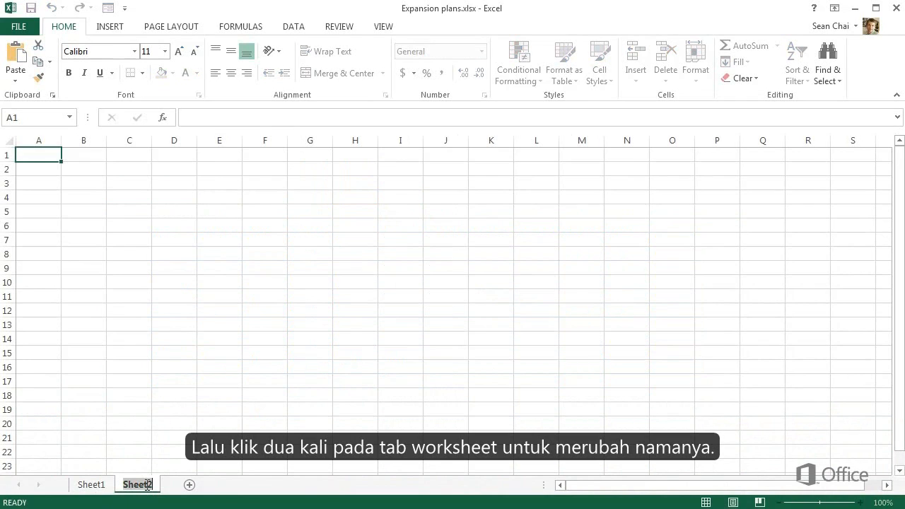
{"action": "type", "text": "Cost buffer"}
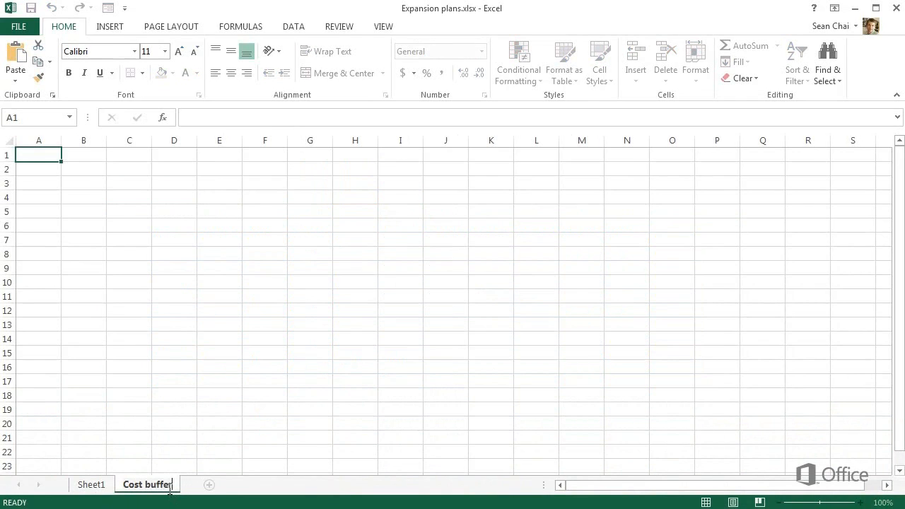
{"action": "key", "text": "Return"}
- Rename the Sheet1 worksheet to Expansion plans
{"action": "left_click", "coordinate": [92, 485]}
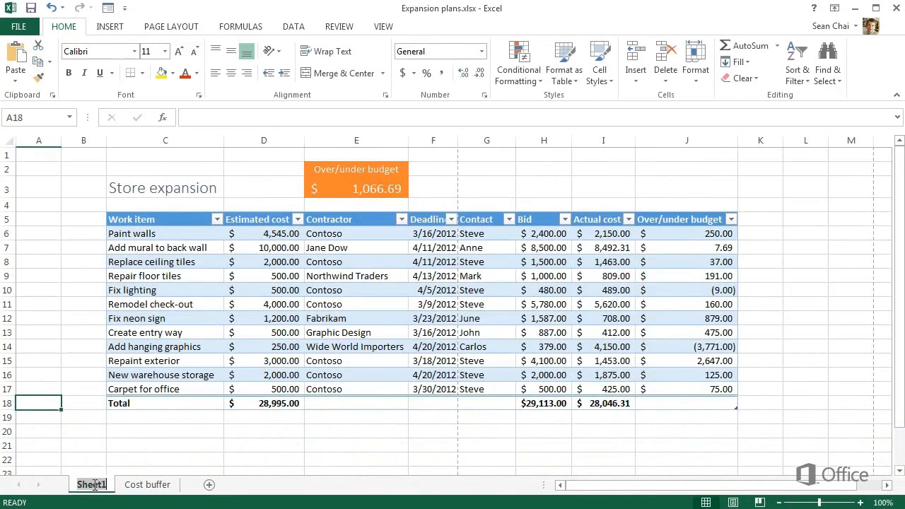
{"action": "double_click", "coordinate": [91, 485]}
{"action": "type", "text": "Expansion plans"}
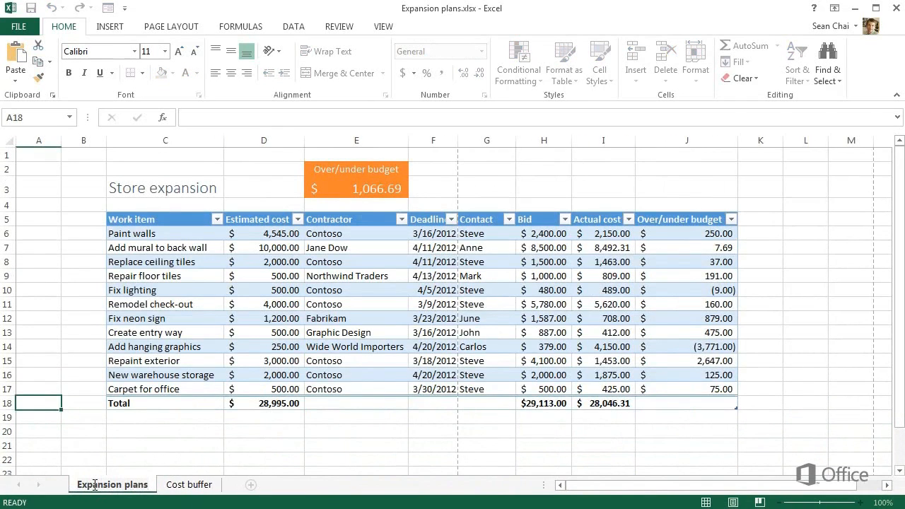
- On the Cost buffer sheet, add the column header Cost buffer in F5, beside the Est. Labor header
{"action": "left_click", "coordinate": [189, 487]}
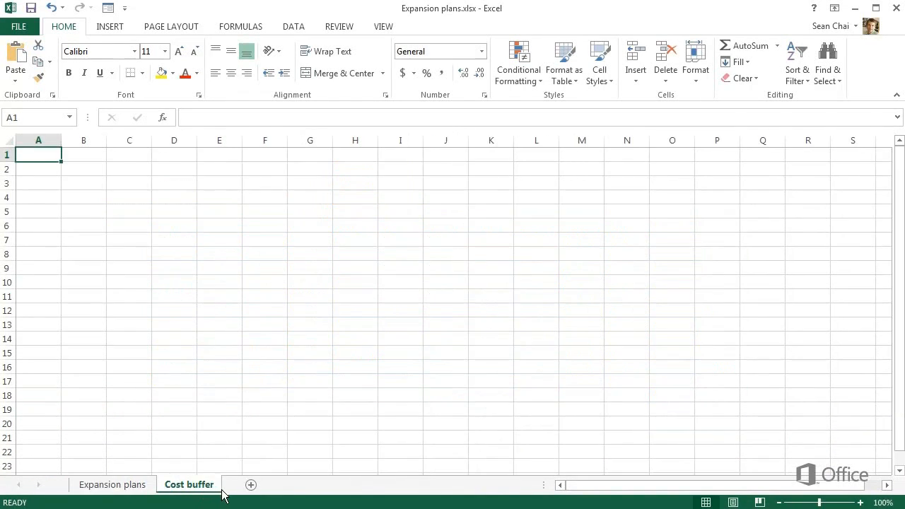
{"action": "left_click", "coordinate": [122, 213]}
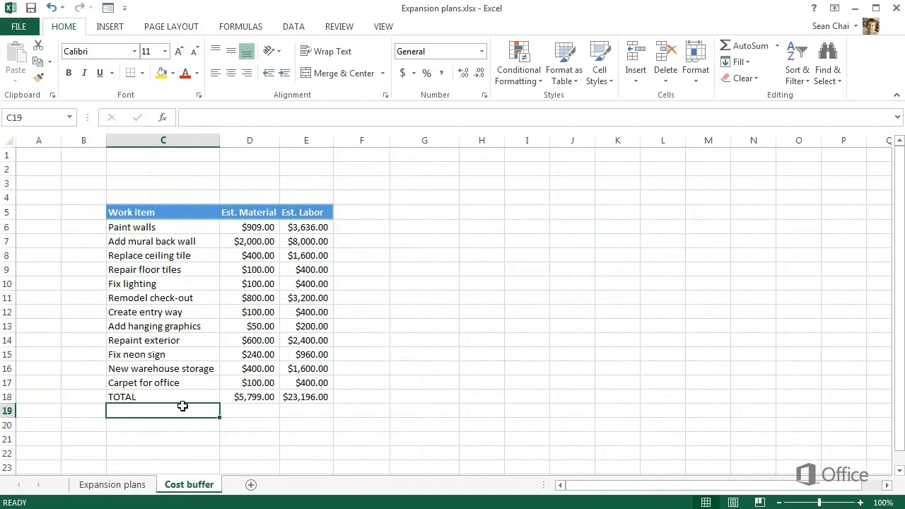
{"action": "left_click", "coordinate": [357, 215]}
{"action": "type", "text": "Cost buffer"}
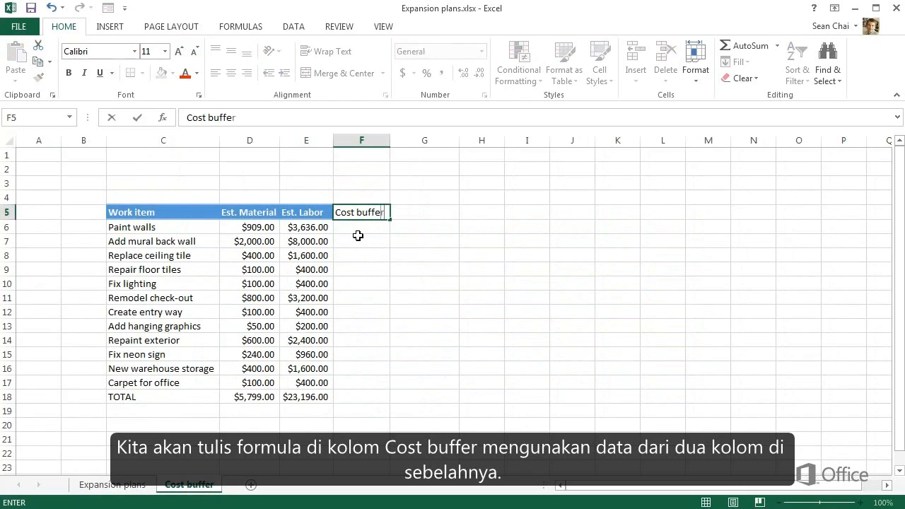
{"action": "key", "text": "Return"}
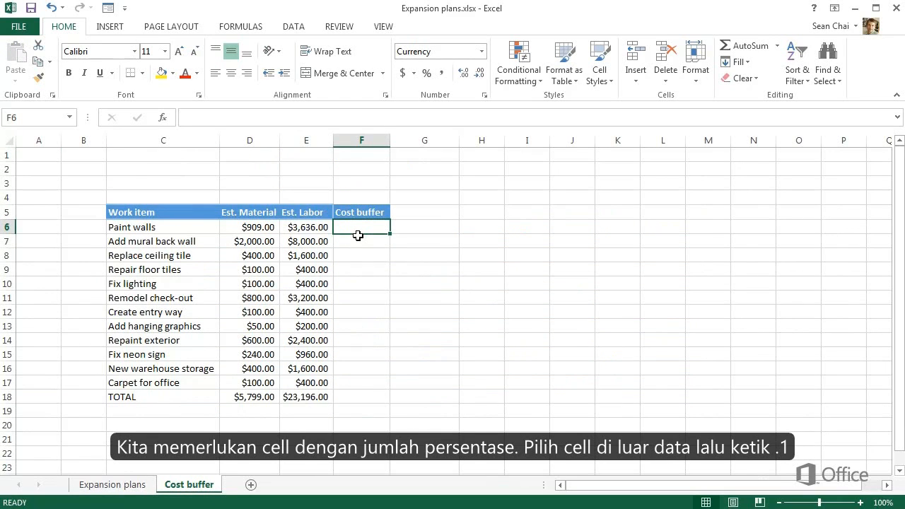
- Enter .1 in cell D20 below the table and format the cell as a percentage
{"action": "left_click", "coordinate": [262, 427]}
{"action": "type", "text": ".1"}
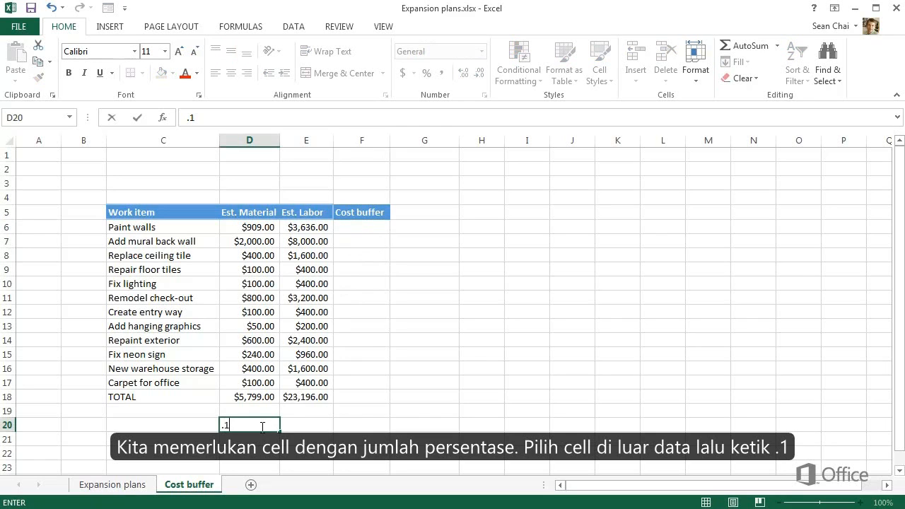
{"action": "key", "text": "Return"}
{"action": "left_click", "coordinate": [272, 426]}
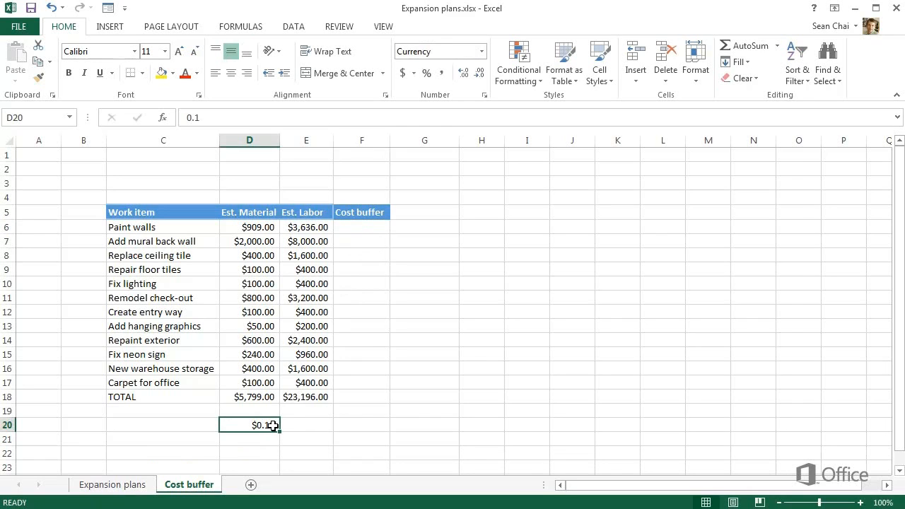
{"action": "left_click", "coordinate": [428, 73]}
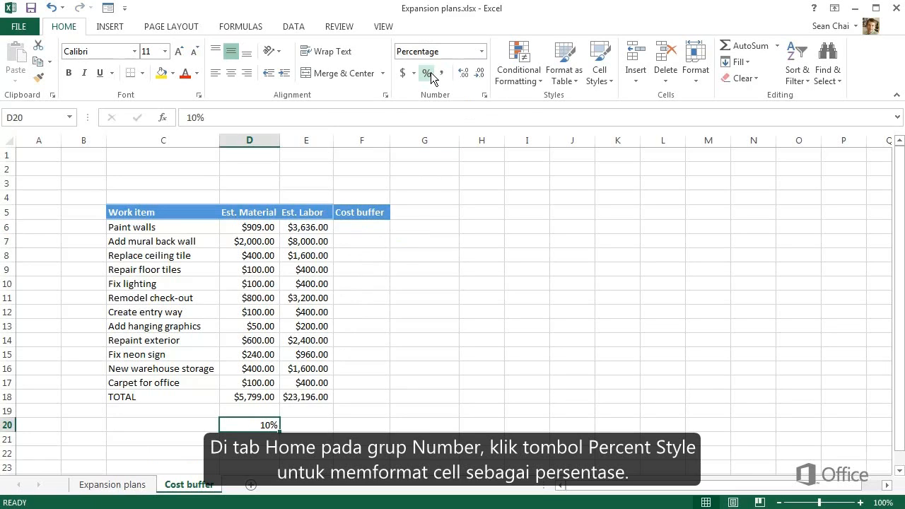
- Label the percentage cell by entering Cost buffer percentage in C20
{"action": "left_click", "coordinate": [211, 424]}
{"action": "type", "text": "Cost buffer"}
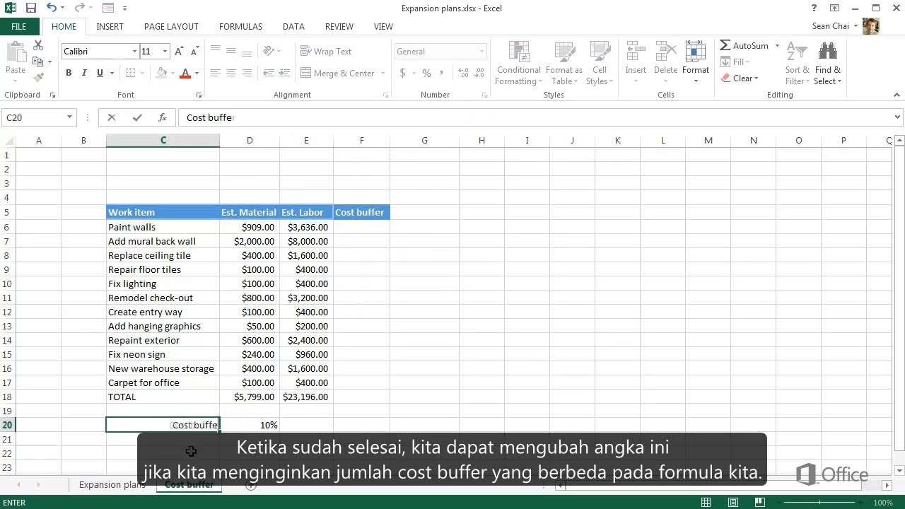
{"action": "type", "text": " percentage"}
{"action": "key", "text": "Return"}
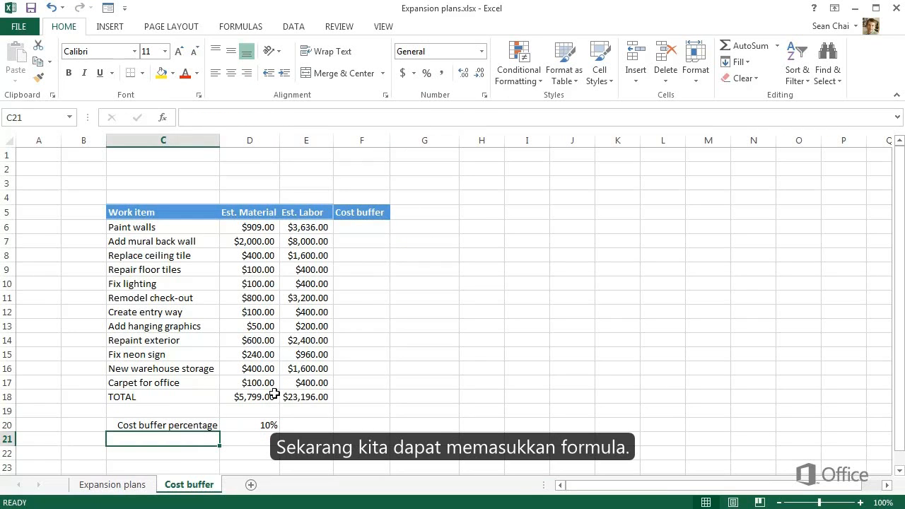
- Enter the formula =d6+e6*d20 in F6 to calculate the cost buffer for Paint walls
{"action": "left_click", "coordinate": [361, 228]}
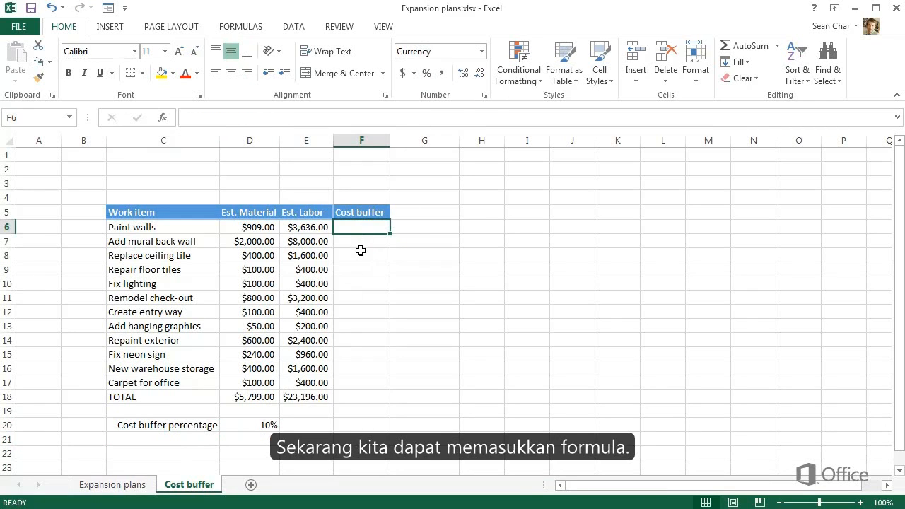
{"action": "type", "text": "="}
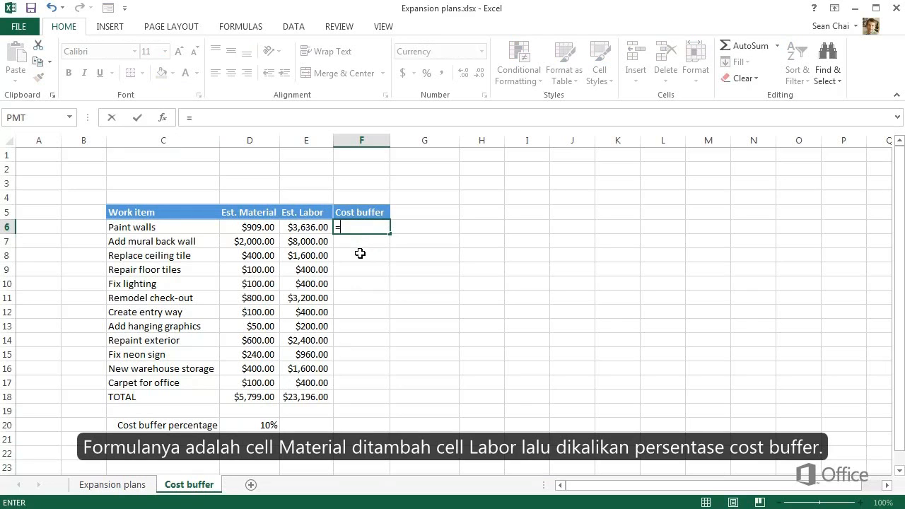
{"action": "type", "text": "d6"}
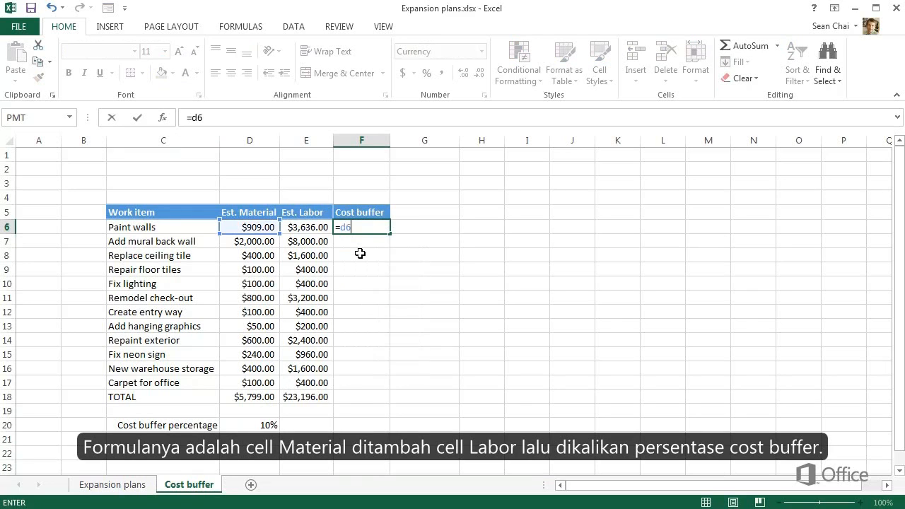
{"action": "type", "text": "+e6"}
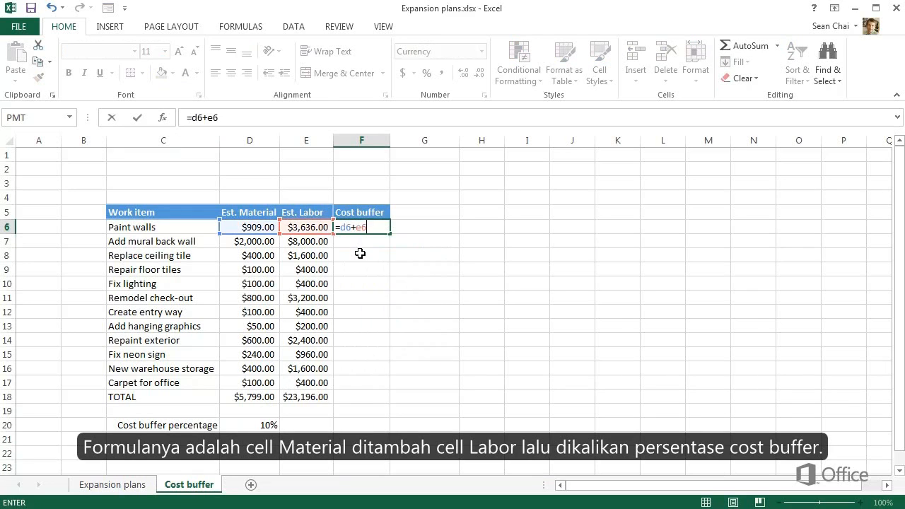
{"action": "type", "text": "*d20"}
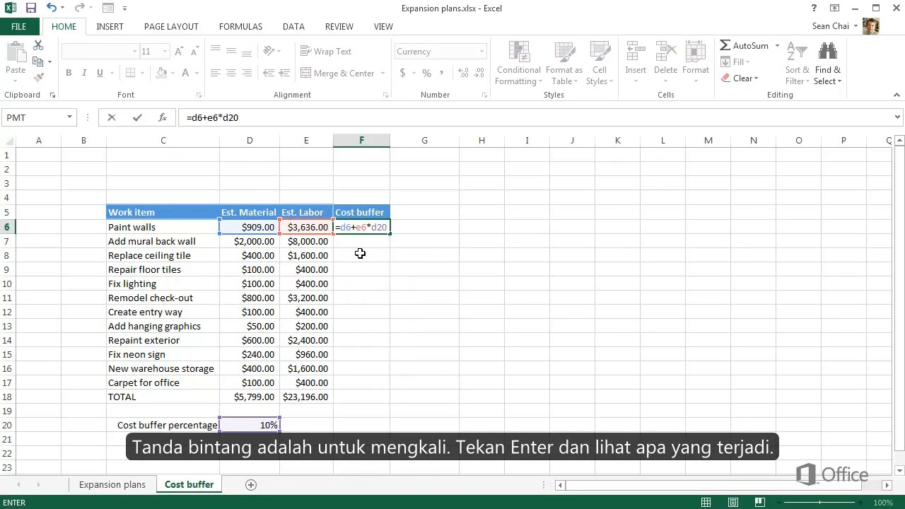
{"action": "key", "text": "Return"}
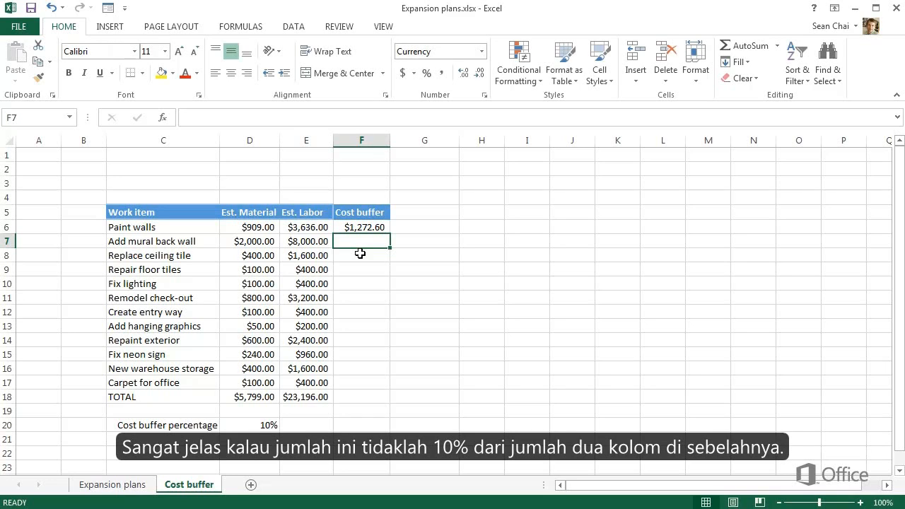
- Add parentheses around the addition in the F6 formula, making it =(D6+E6)*D20
{"action": "left_click", "coordinate": [366, 228]}
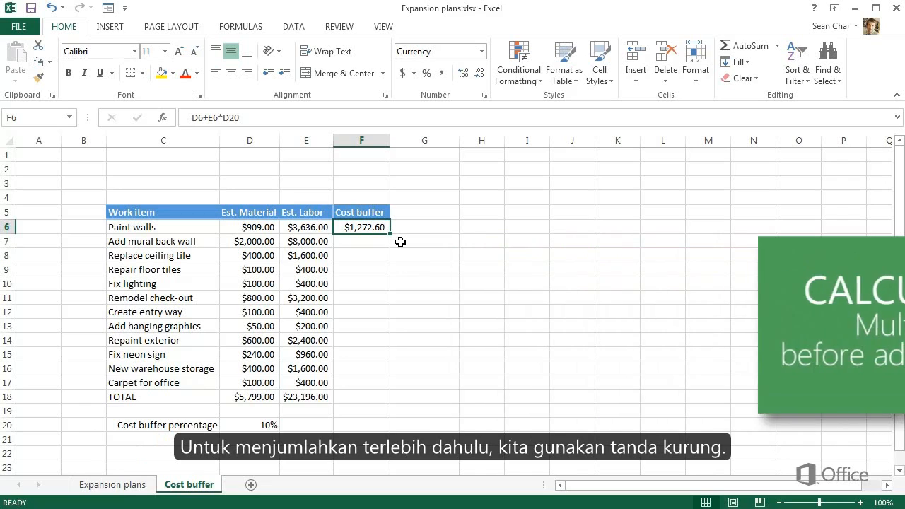
{"action": "left_click", "coordinate": [191, 118]}
{"action": "type", "text": "("}
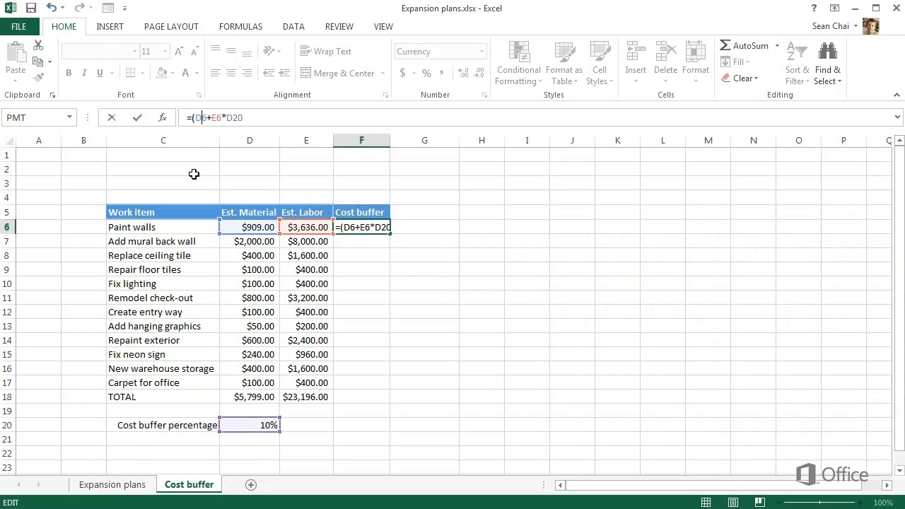
{"action": "type", "text": ")"}
{"action": "key", "text": "Return"}
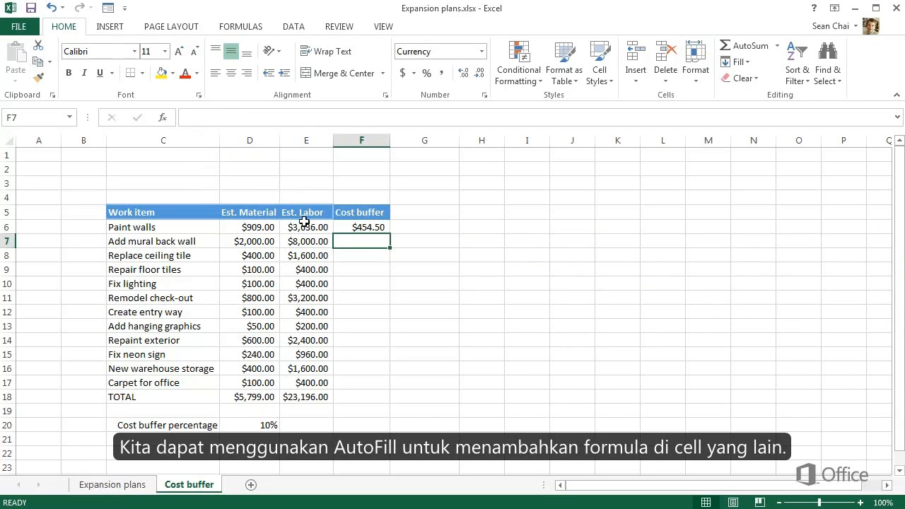
- Try filling the F6 formula down through F18 with AutoFill and compare the cell references in F6 and F7
{"action": "left_click", "coordinate": [355, 227]}
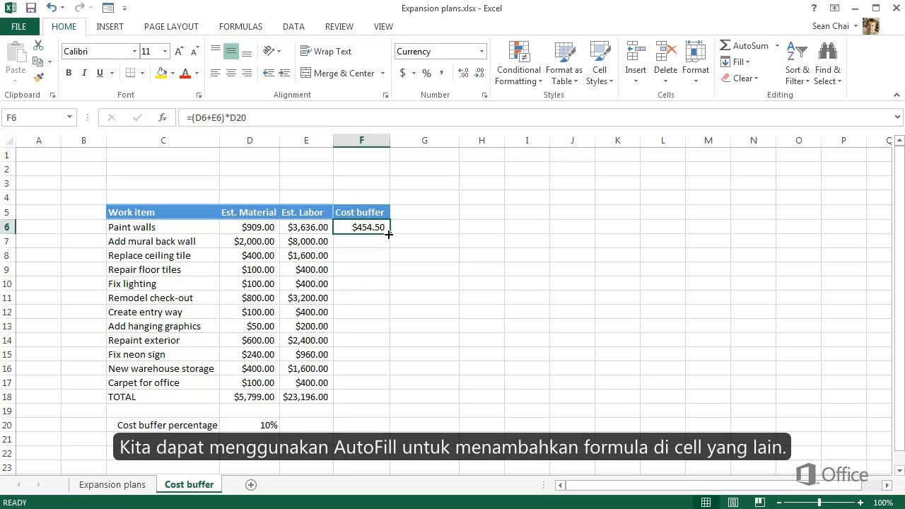
{"action": "left_click_drag", "start_coordinate": [389, 234], "coordinate": [372, 400]}
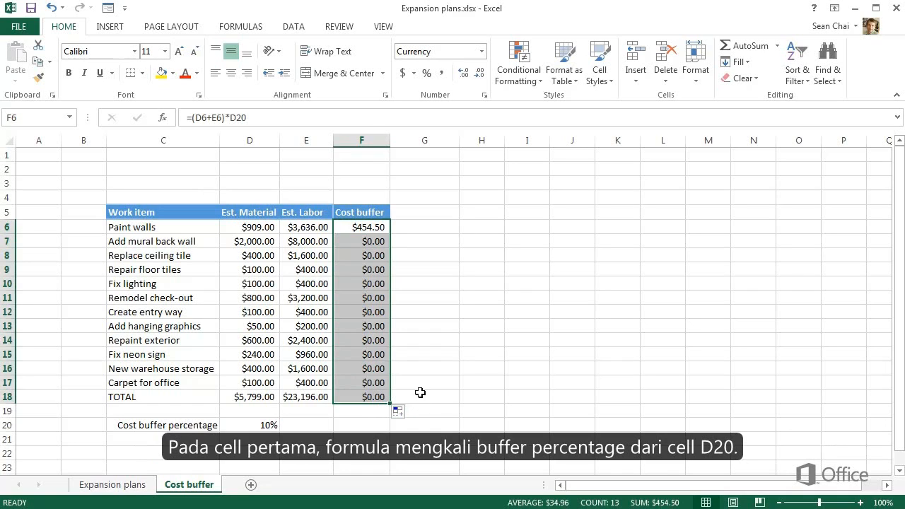
{"action": "left_click", "coordinate": [385, 225]}
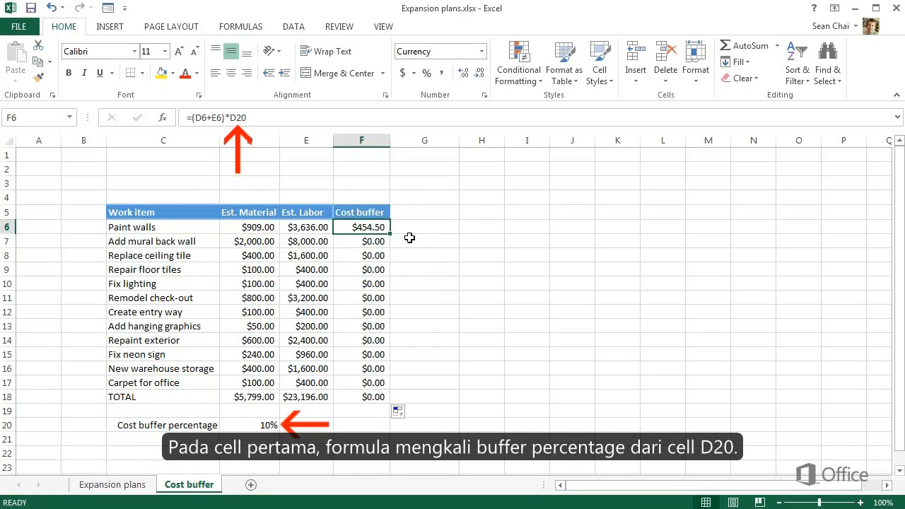
{"action": "left_click", "coordinate": [384, 242]}
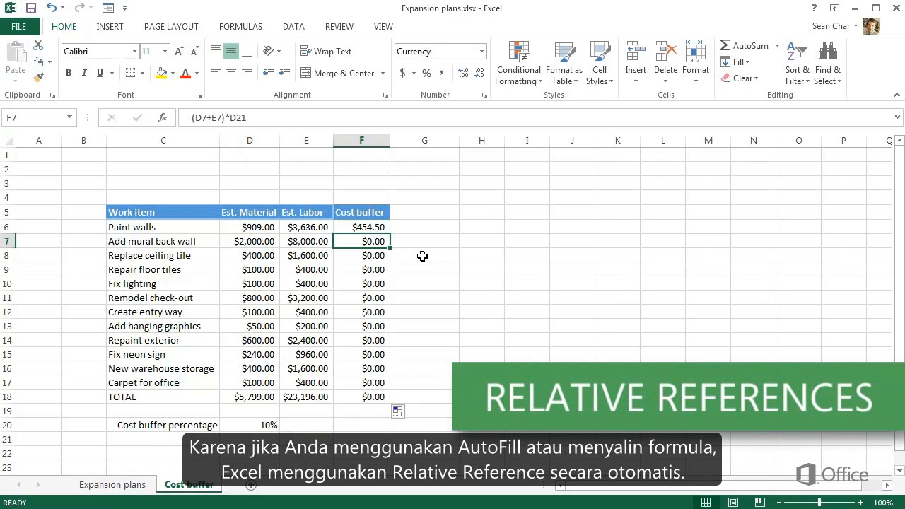
{"action": "key", "text": "Up"}
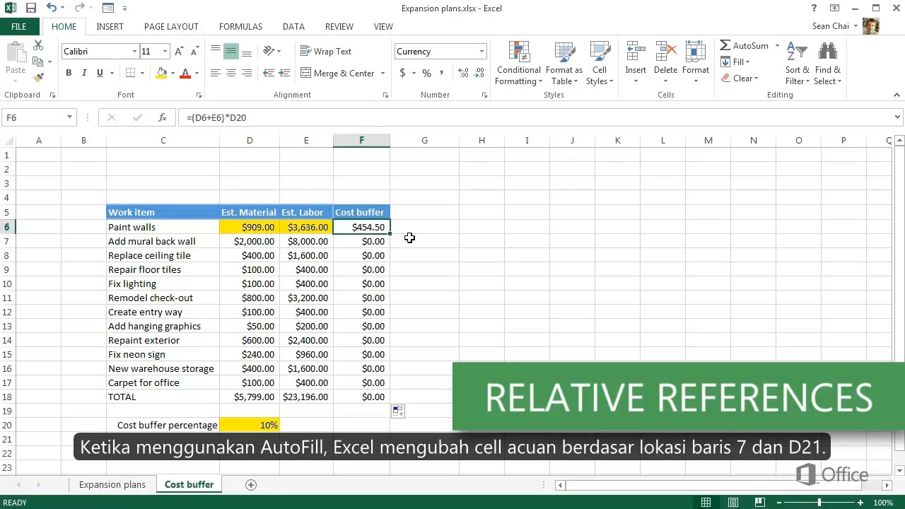
{"action": "key", "text": "Down"}
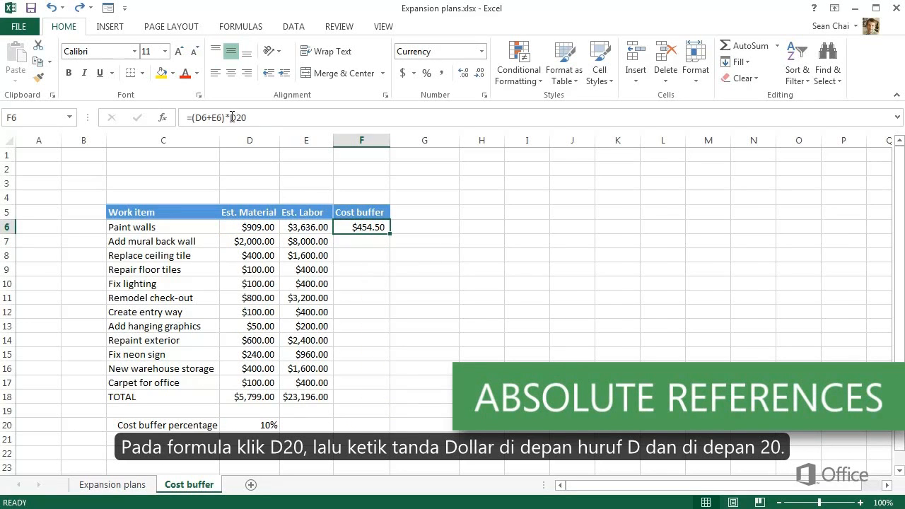
- Make the D20 reference in the F6 formula absolute, so that it reads =(D6+E6)*$D$20
{"action": "left_click", "coordinate": [230, 117]}
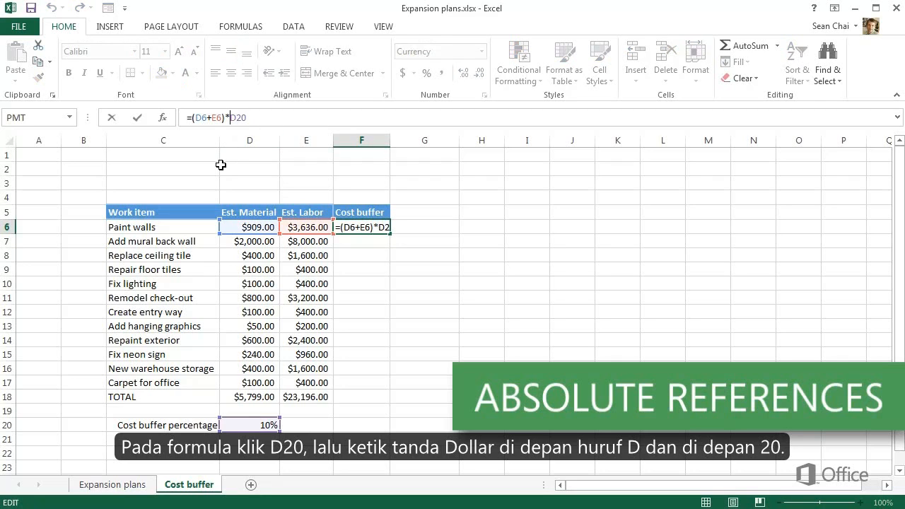
{"action": "type", "text": "$D$"}
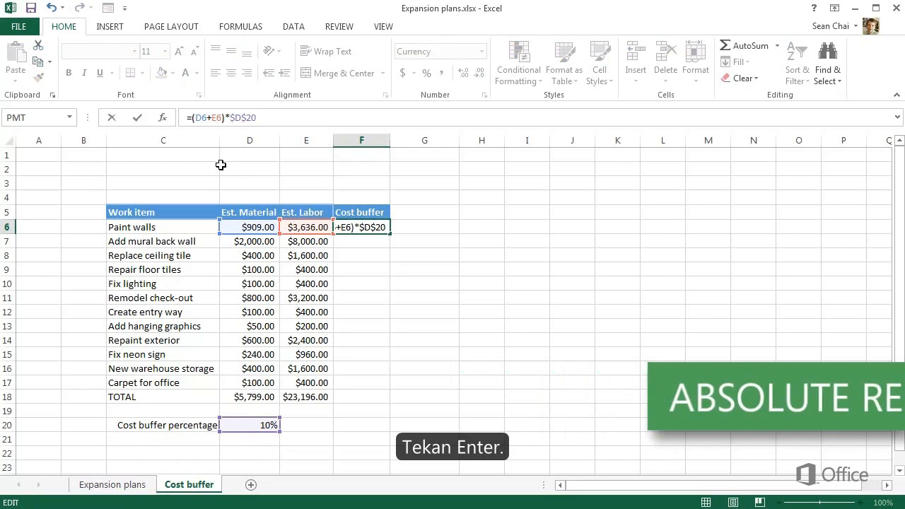
{"action": "key", "text": "Return"}
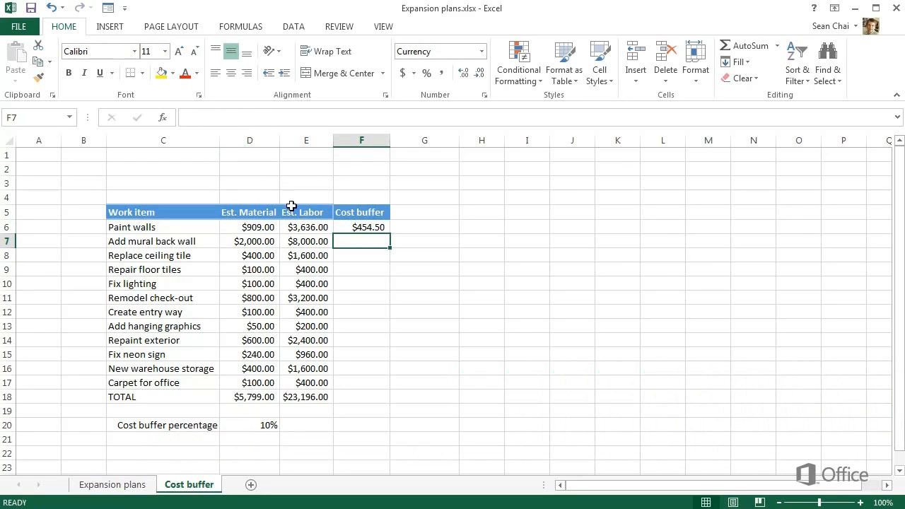
- Fill the F6 formula down through F18 with AutoFill and check the copied formulas in F16, F12 and F8
{"action": "left_click", "coordinate": [350, 229]}
{"action": "left_click_drag", "start_coordinate": [389, 235], "coordinate": [373, 400]}
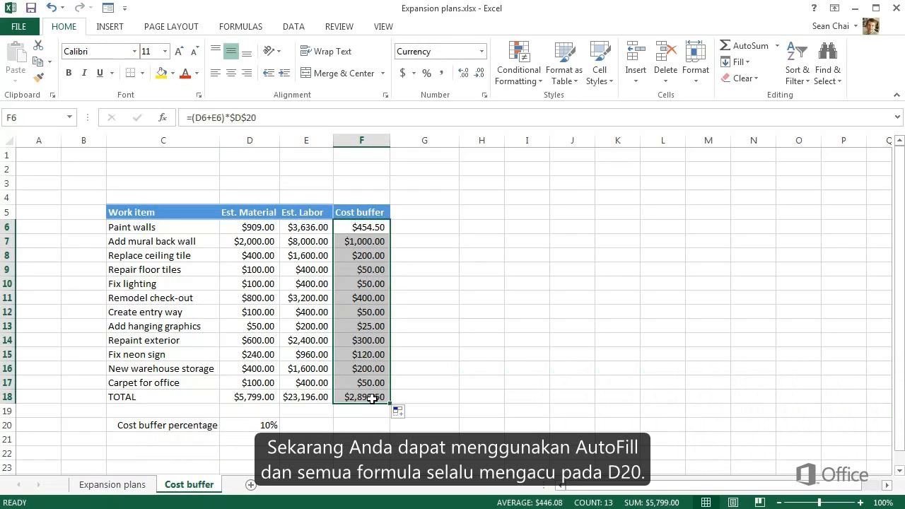
{"action": "left_click", "coordinate": [381, 371]}
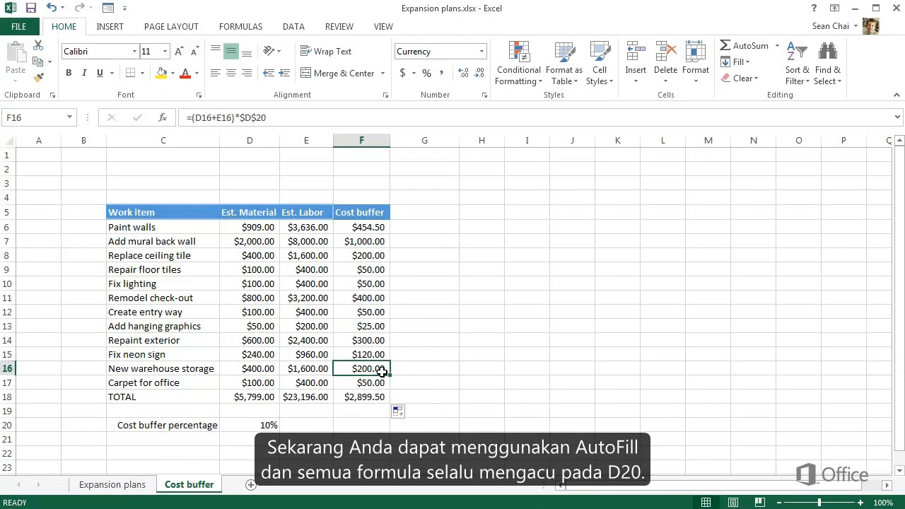
{"action": "left_click", "coordinate": [369, 318]}
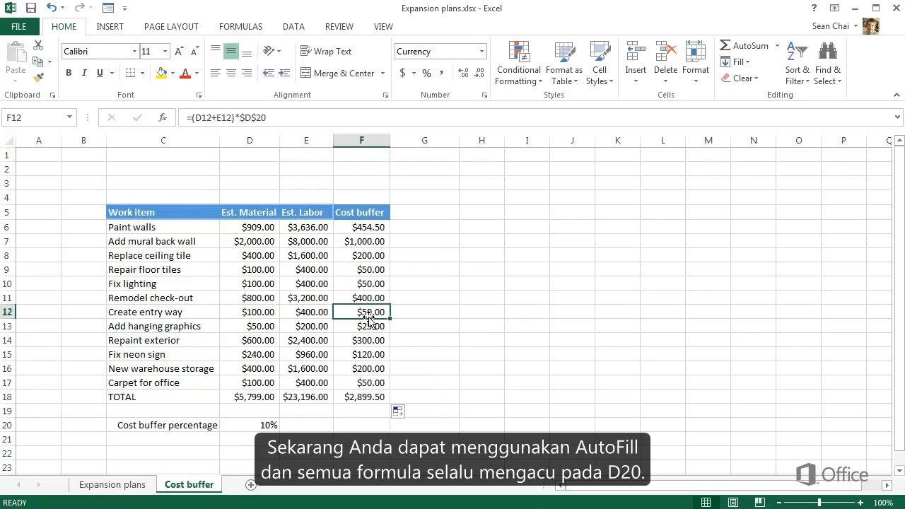
{"action": "left_click", "coordinate": [374, 256]}
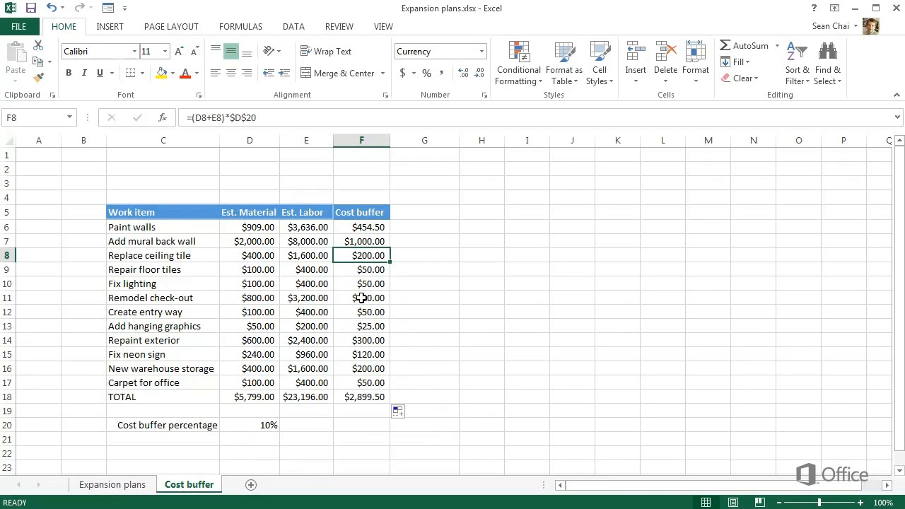
- Try a cost buffer percentage of 20% in D20 and set it back to 10%
{"action": "left_click", "coordinate": [274, 424]}
{"action": "type", "text": "20"}
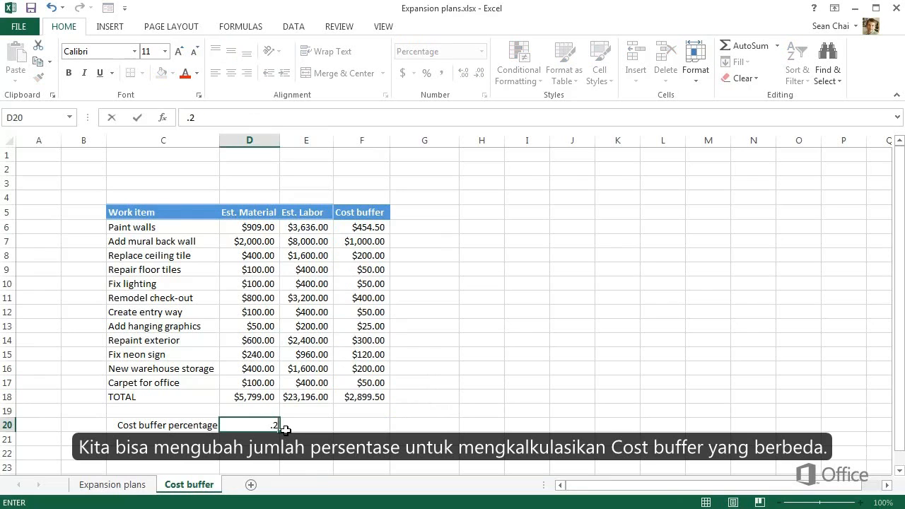
{"action": "key", "text": "Return"}
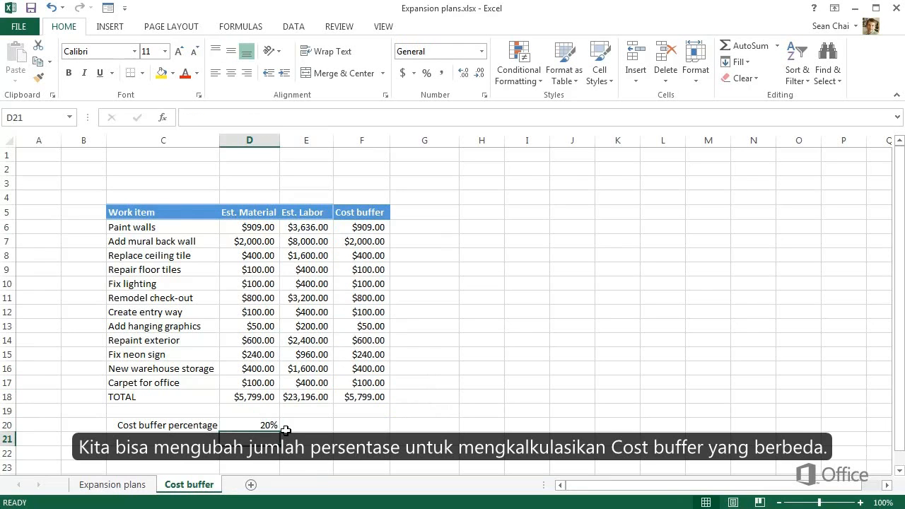
{"action": "key", "text": "Up"}
{"action": "type", "text": "10"}
{"action": "key", "text": "Return"}
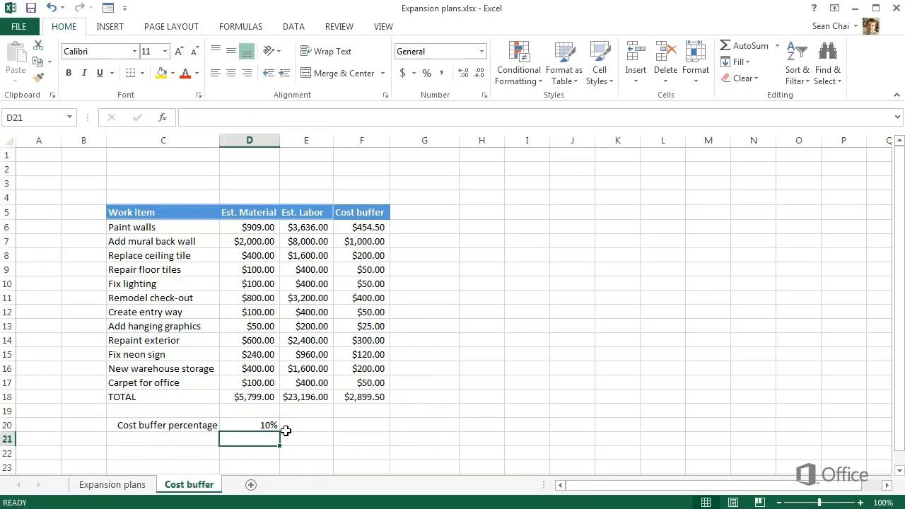
- Add a new column header reading Estimated cost in G5, beside the Cost buffer column
{"action": "left_click", "coordinate": [416, 216]}
{"action": "type", "text": "Estimated cost"}
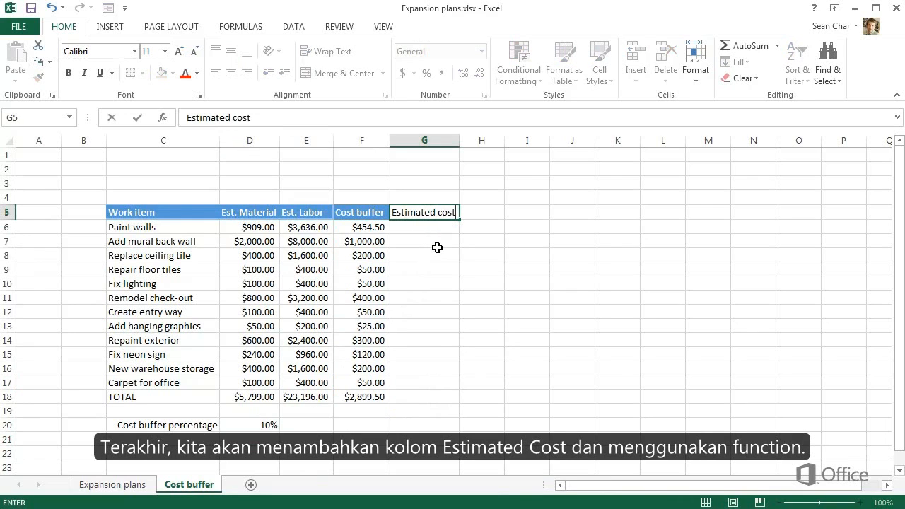
{"action": "key", "text": "Return"}
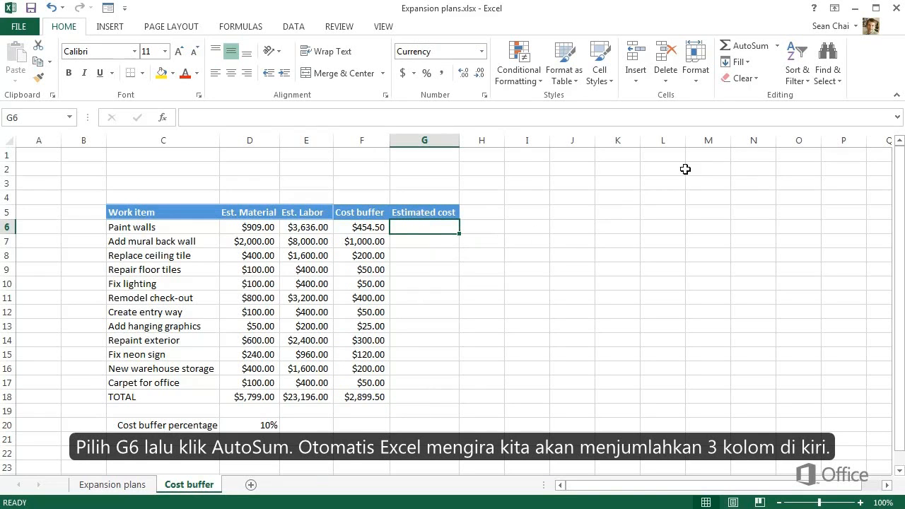
- Sum D6:F6 in G6 with AutoSum and fill the formula down through G18 with AutoFill
{"action": "left_click", "coordinate": [726, 47]}
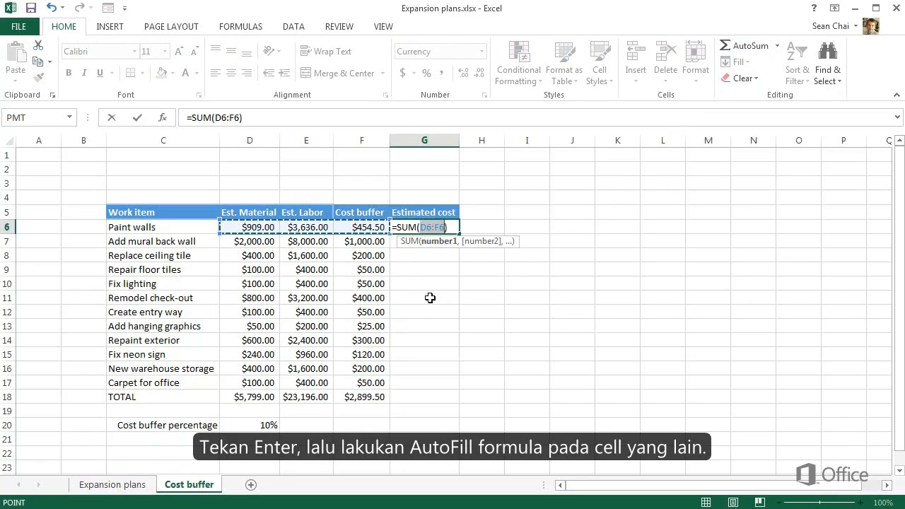
{"action": "key", "text": "Return"}
{"action": "key", "text": "Return"}
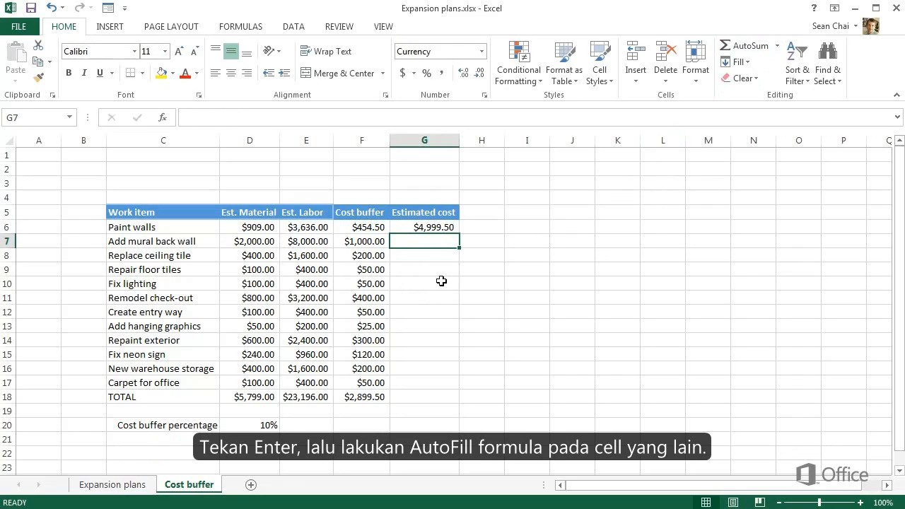
{"action": "left_click", "coordinate": [431, 229]}
{"action": "left_click_drag", "start_coordinate": [458, 234], "coordinate": [452, 402]}
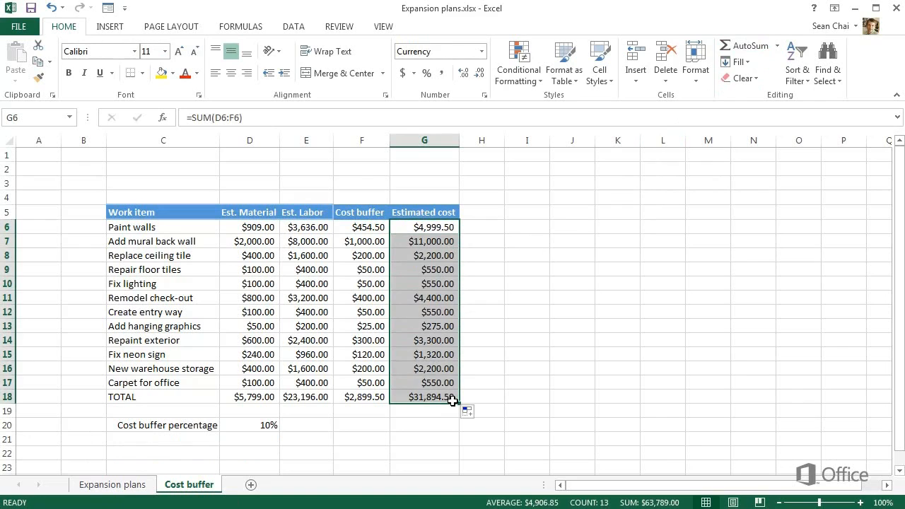
{"action": "left_click", "coordinate": [453, 417]}
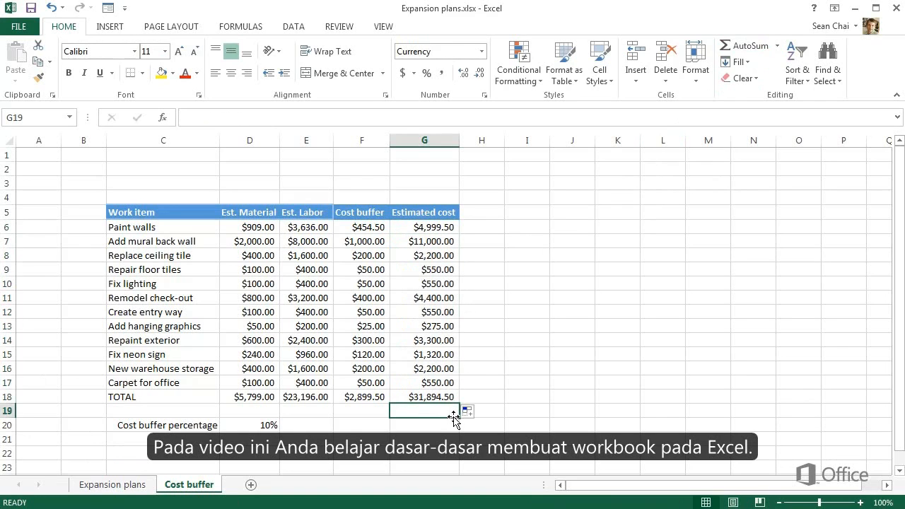